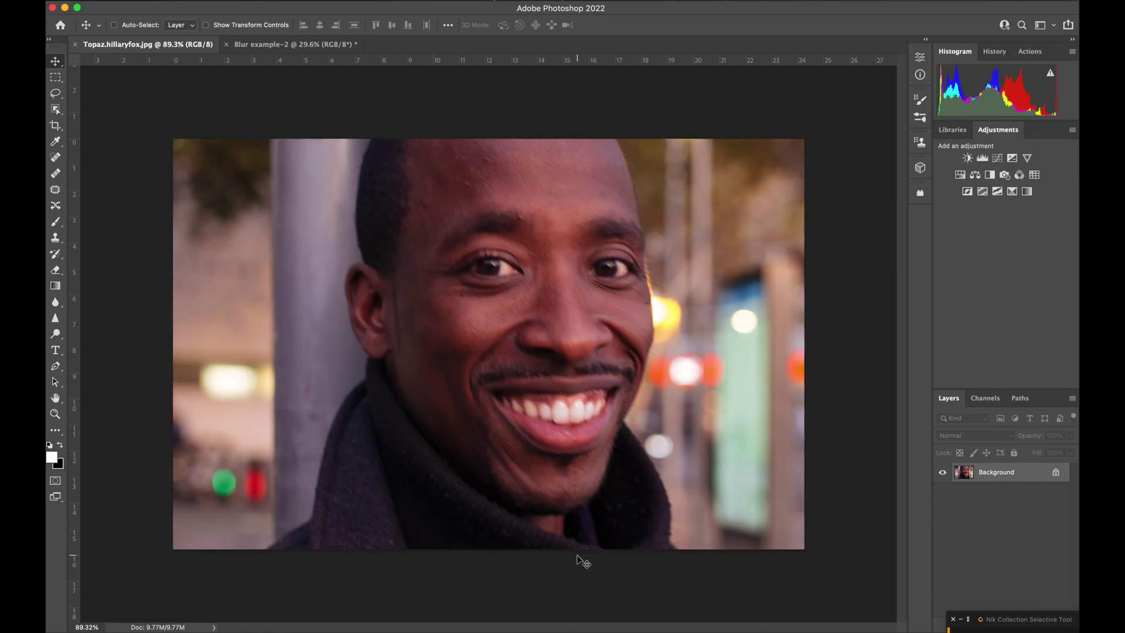
Step: Launch Sharpen AI on the man's portrait and toggle Original against the Motion Blur - Normal result
click(340, 2)
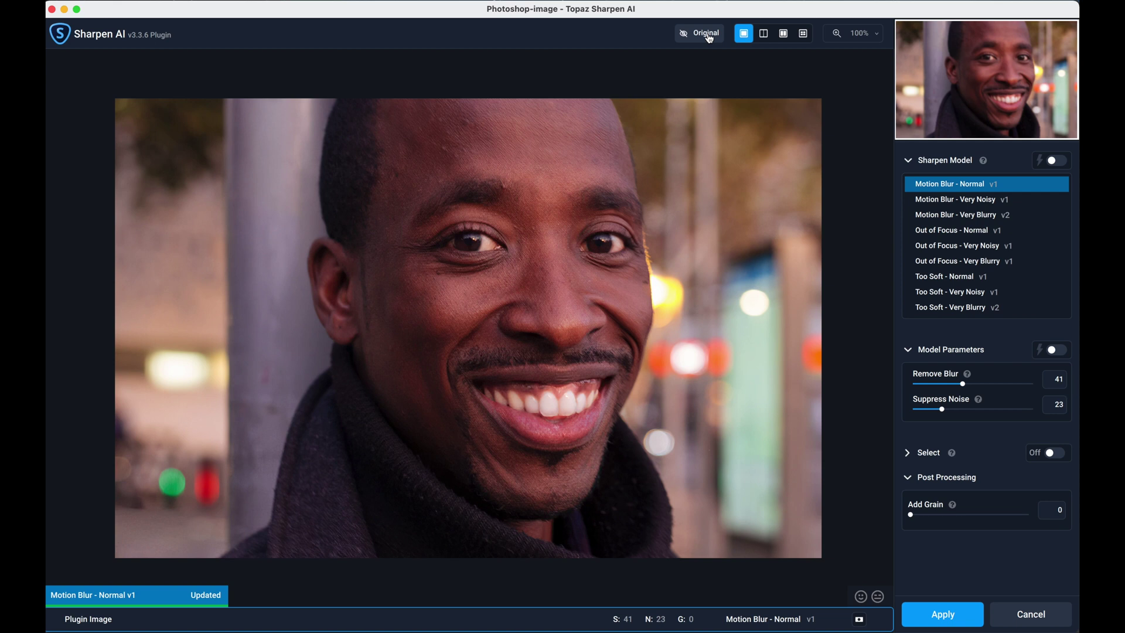
click(709, 39)
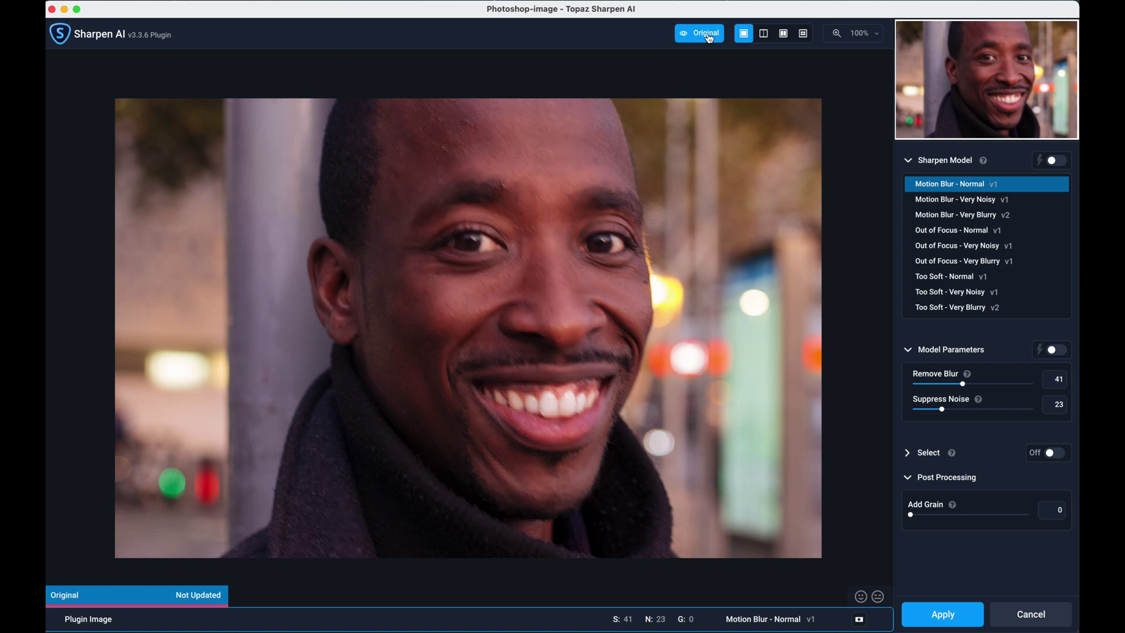
click(709, 38)
click(709, 38)
click(709, 37)
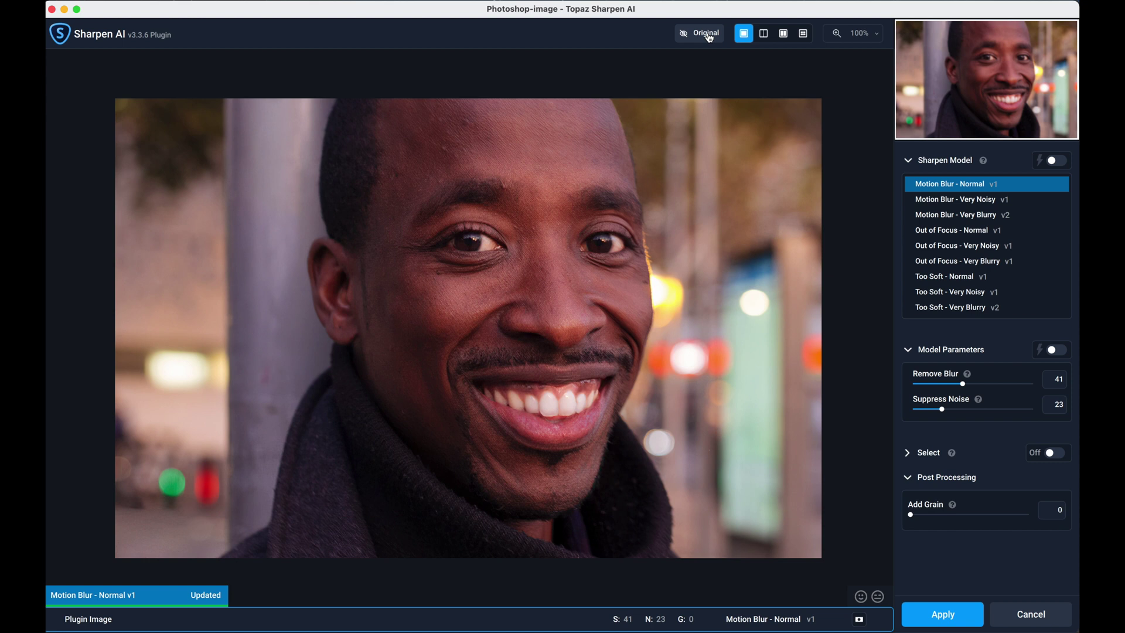
Step: Drag the split-view divider across the man's face, then switch to side-by-side view
click(763, 33)
drag(525, 317, 547, 194)
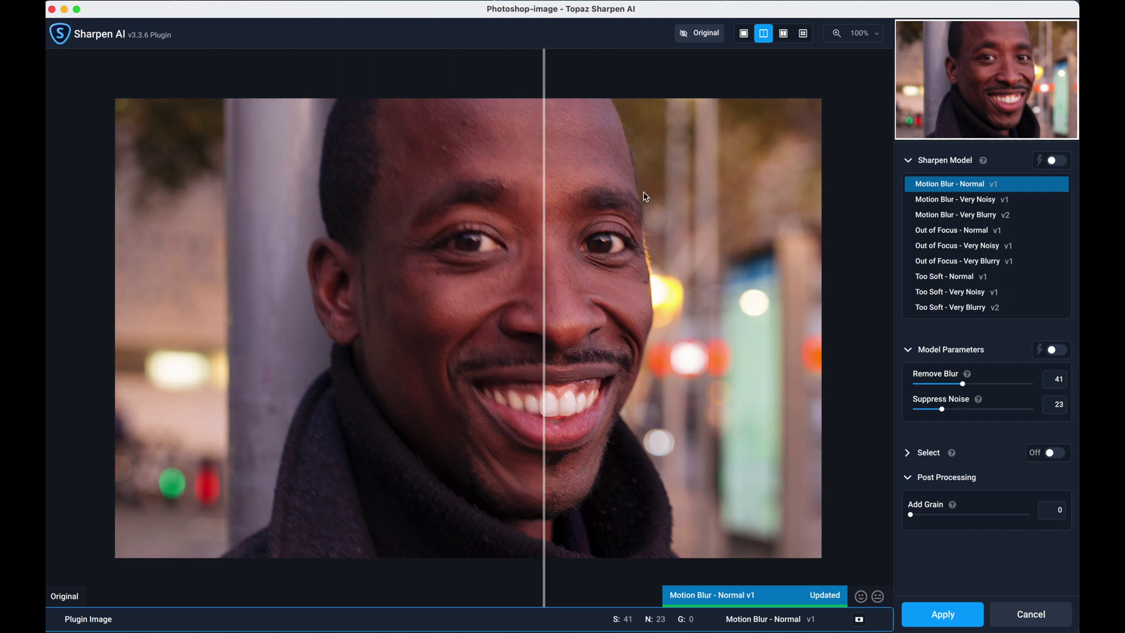
click(784, 34)
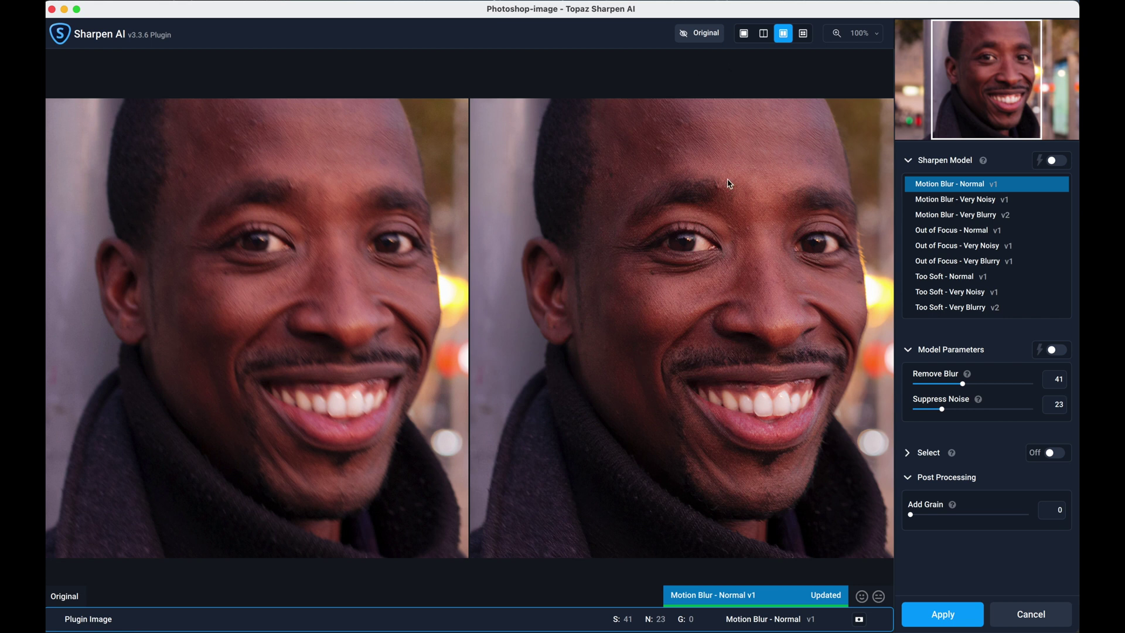
Step: Compare four panes of models, trying Too Soft - Normal and Motion Blur - Very Blurry v2
click(806, 36)
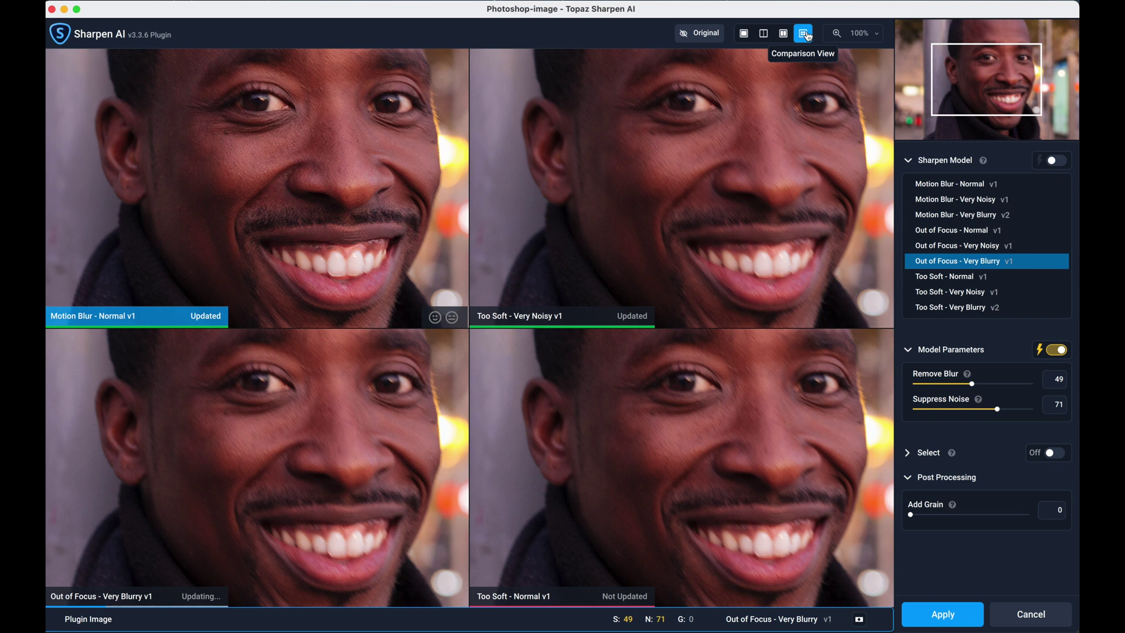
key(Down)
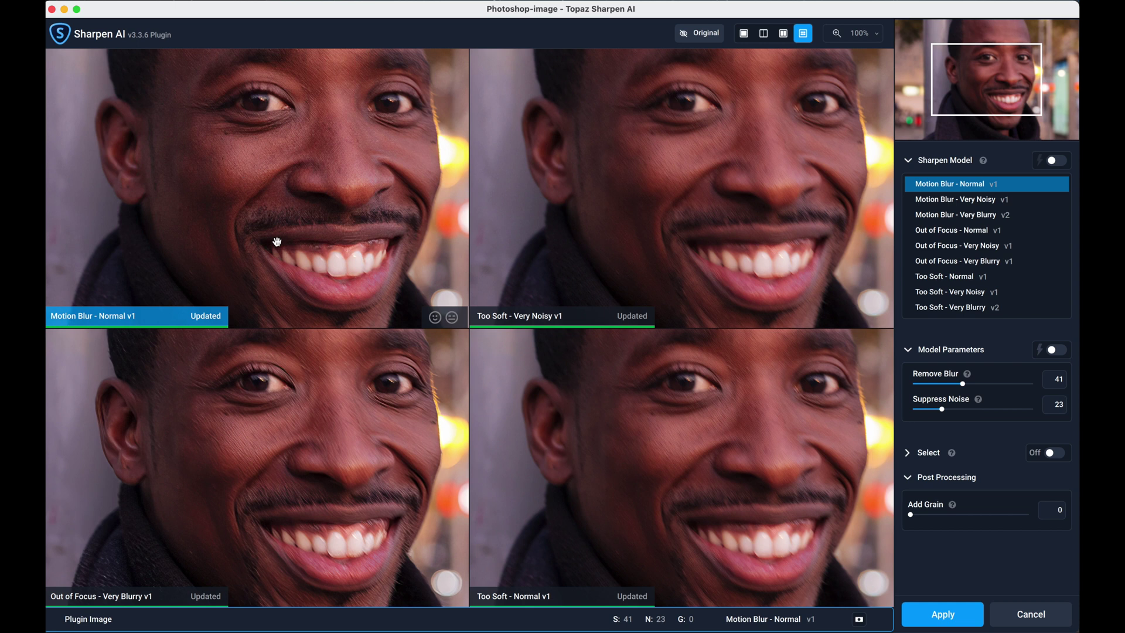
click(377, 444)
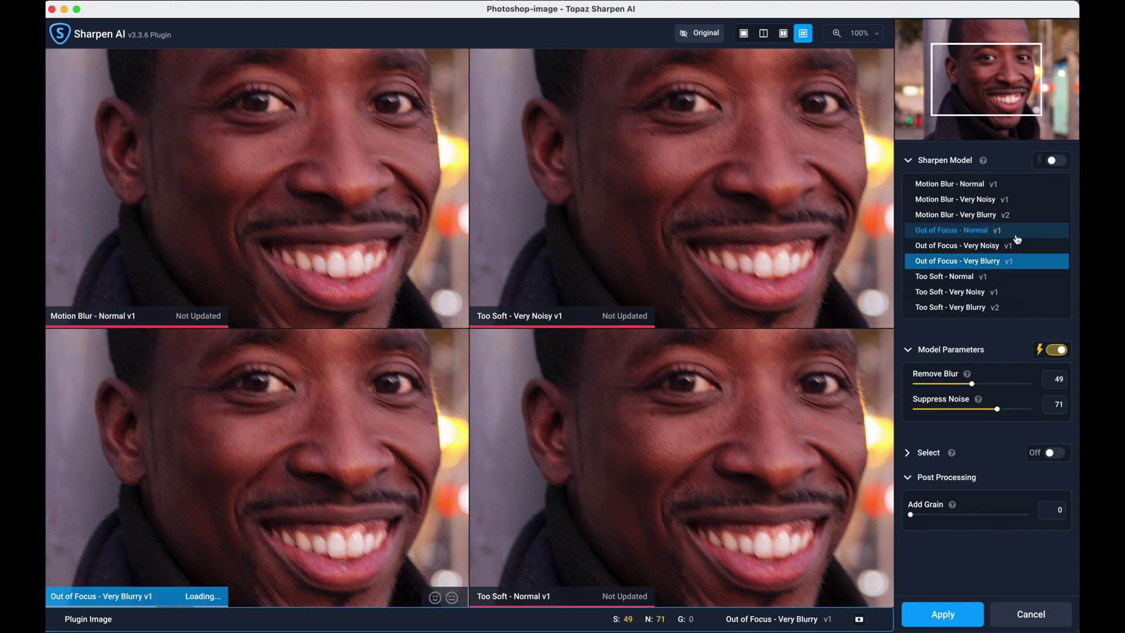
click(944, 215)
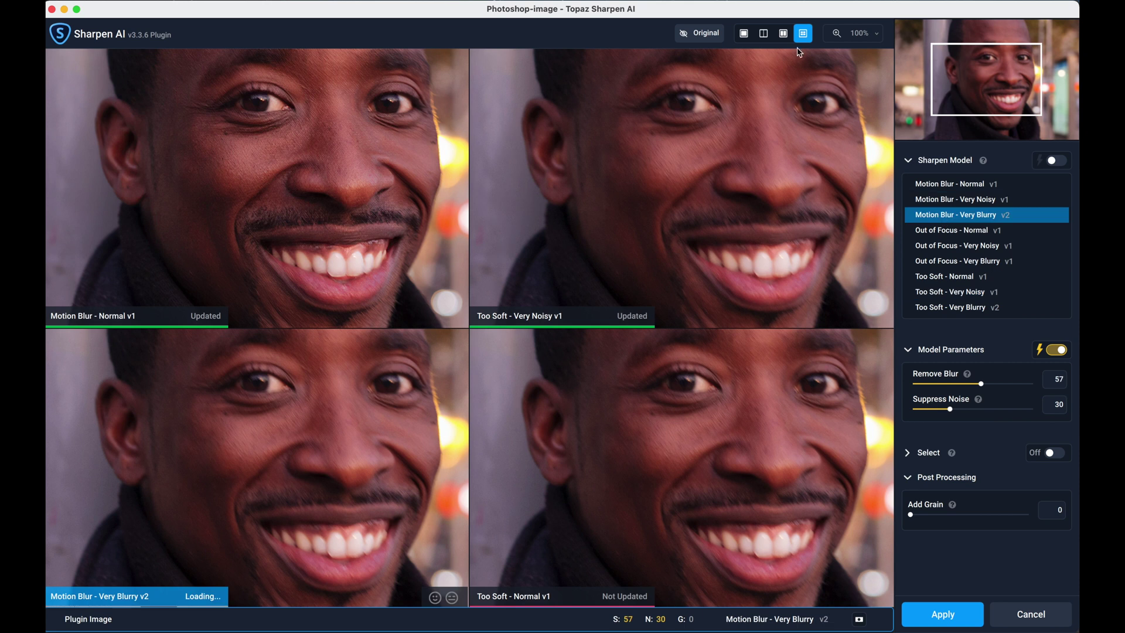
click(743, 33)
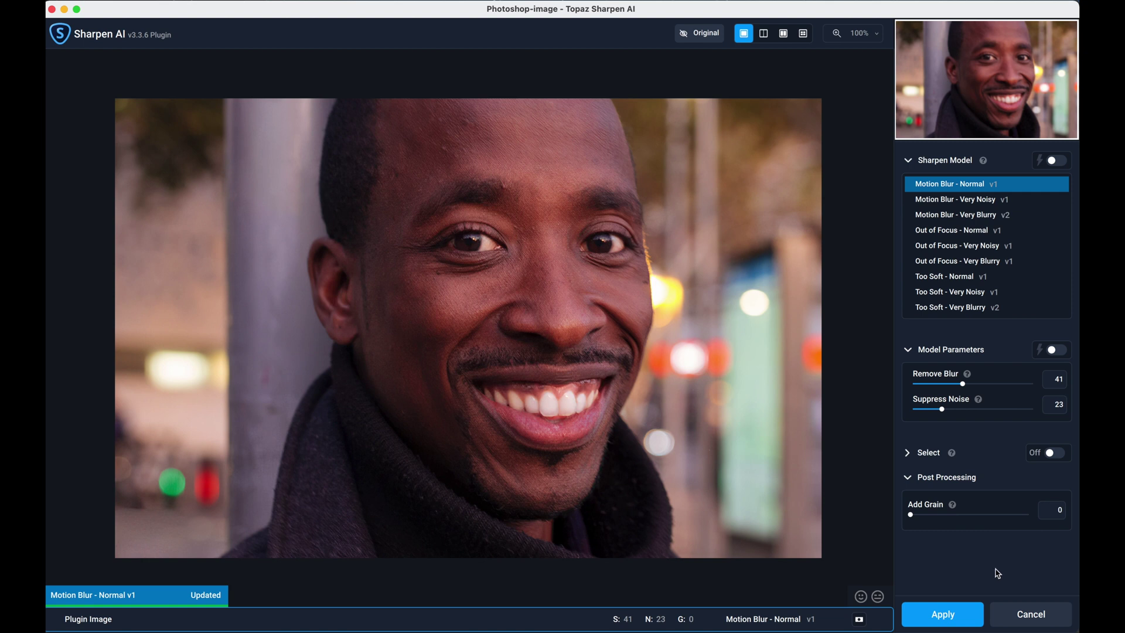
Step: Turn on selective sharpening of the subject and expand its selection settings
click(1060, 456)
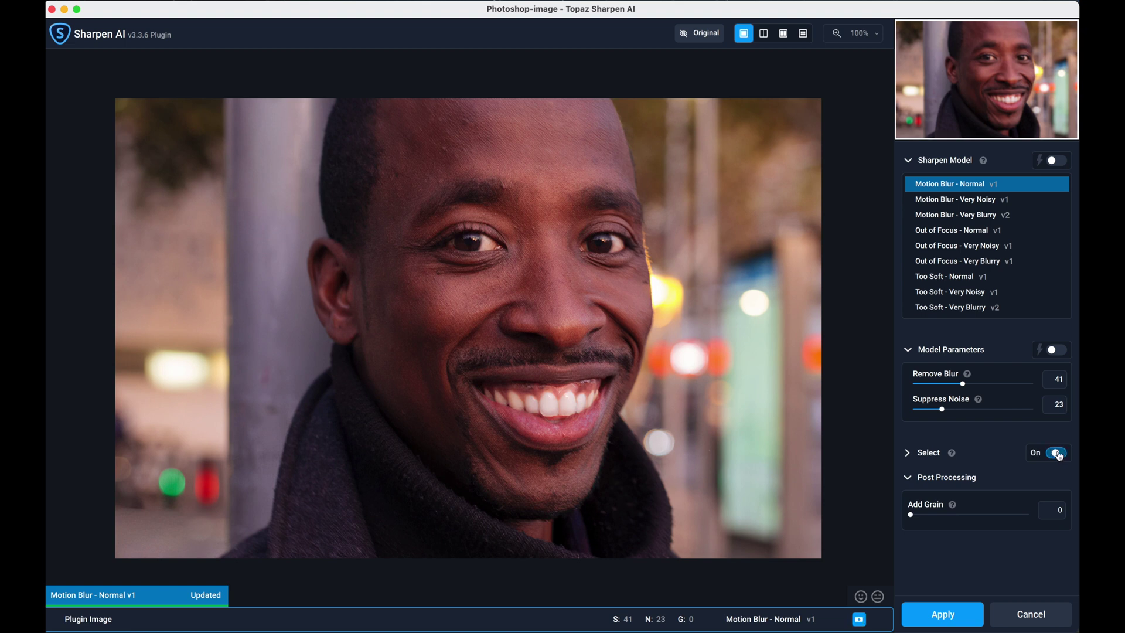
click(908, 453)
scroll(938, 477, down, 2)
scroll(948, 485, down, 1)
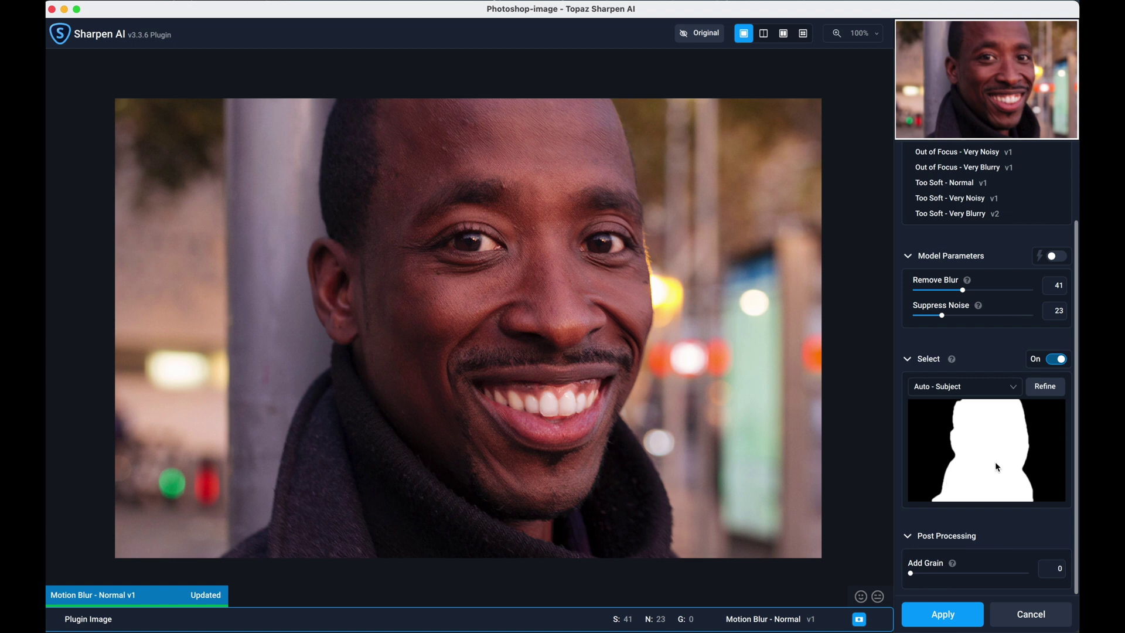
Step: Extend the custom mask over the head's top-left with the Add brush and confirm it
click(1048, 386)
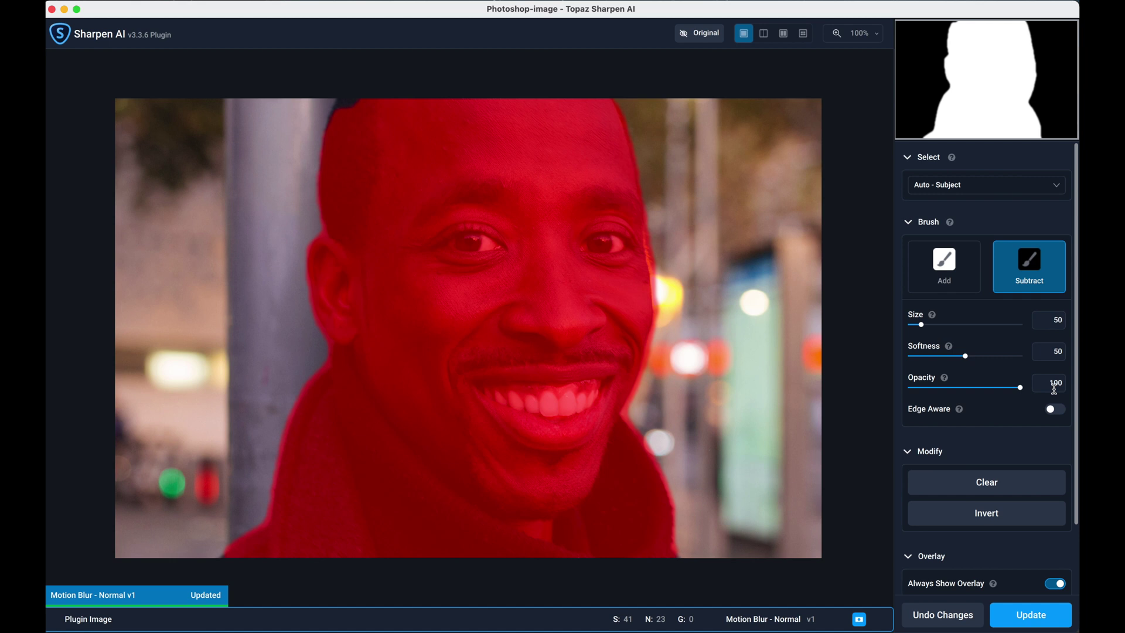
click(959, 273)
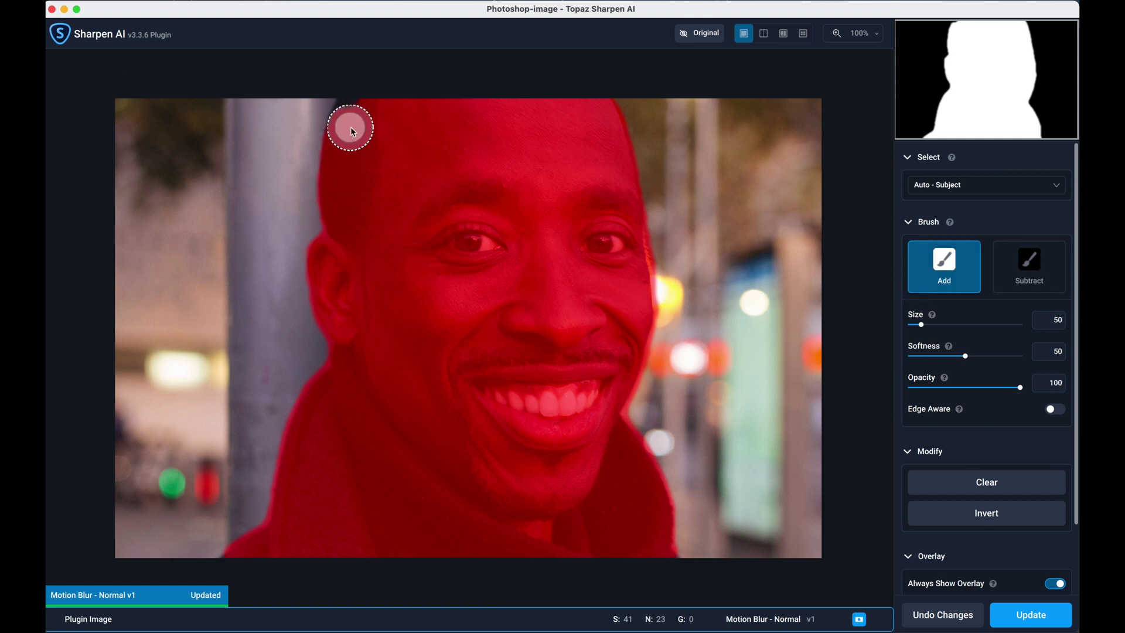
drag(346, 126, 344, 118)
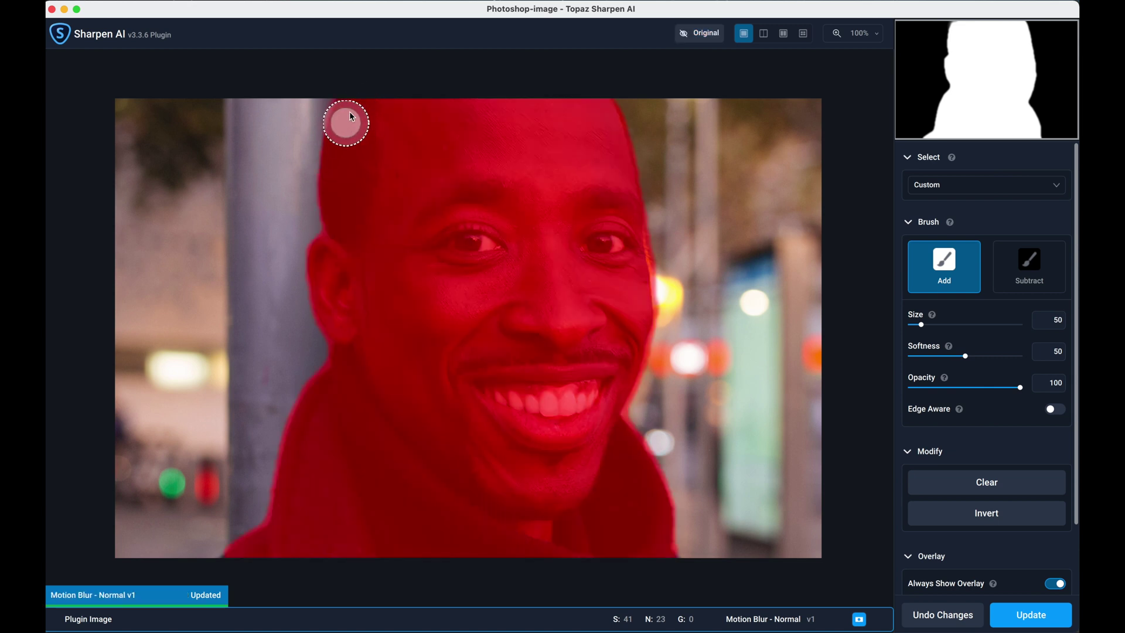
click(344, 117)
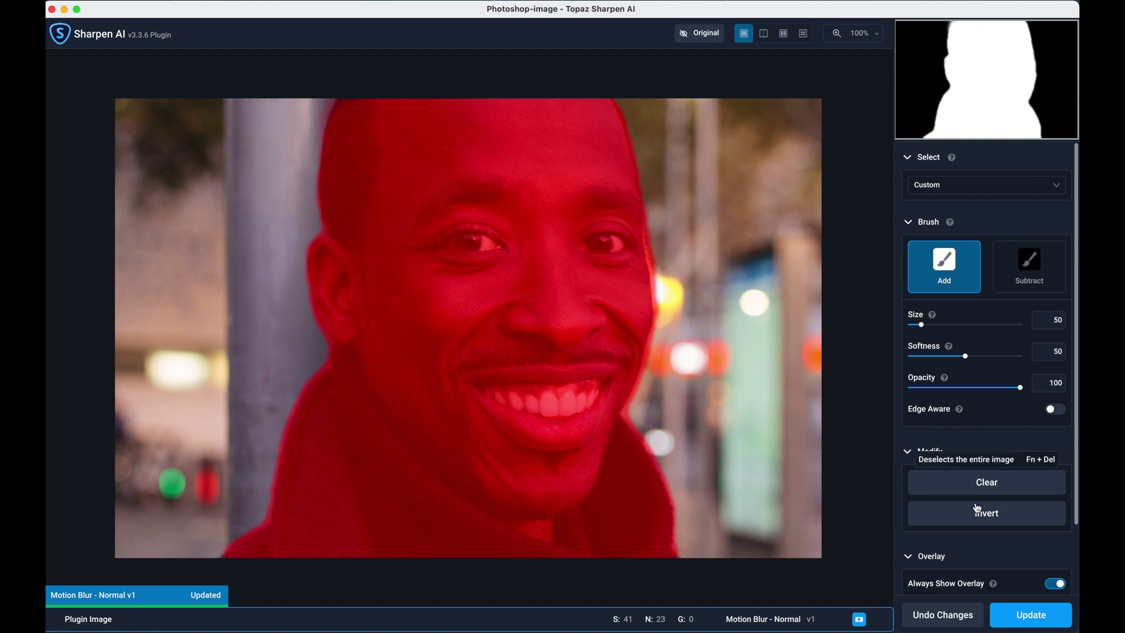
click(984, 520)
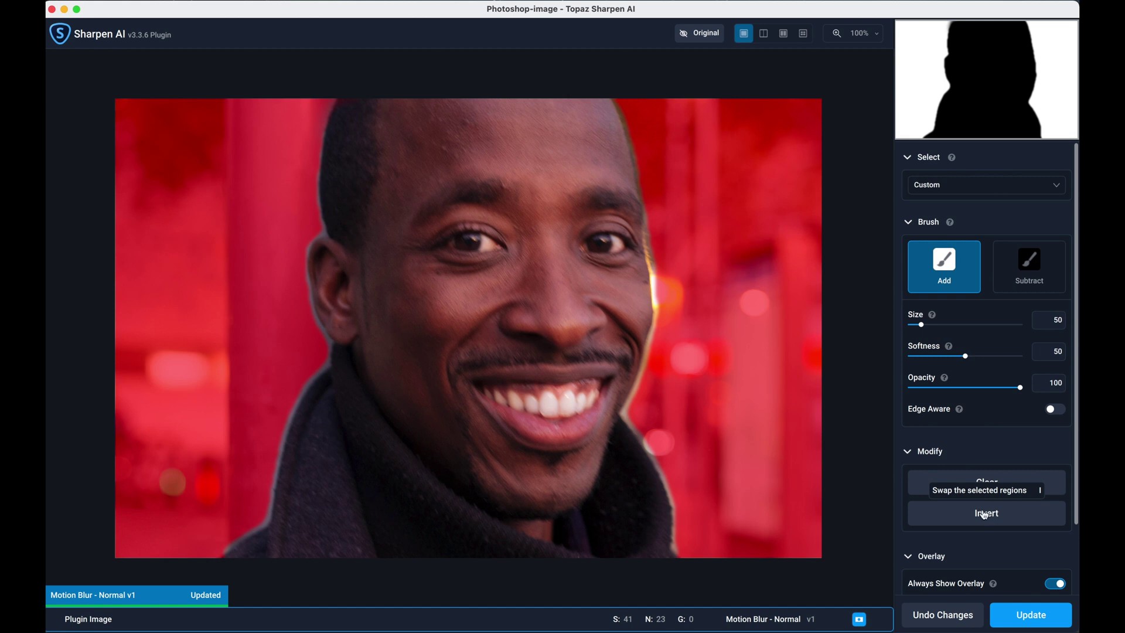
click(984, 512)
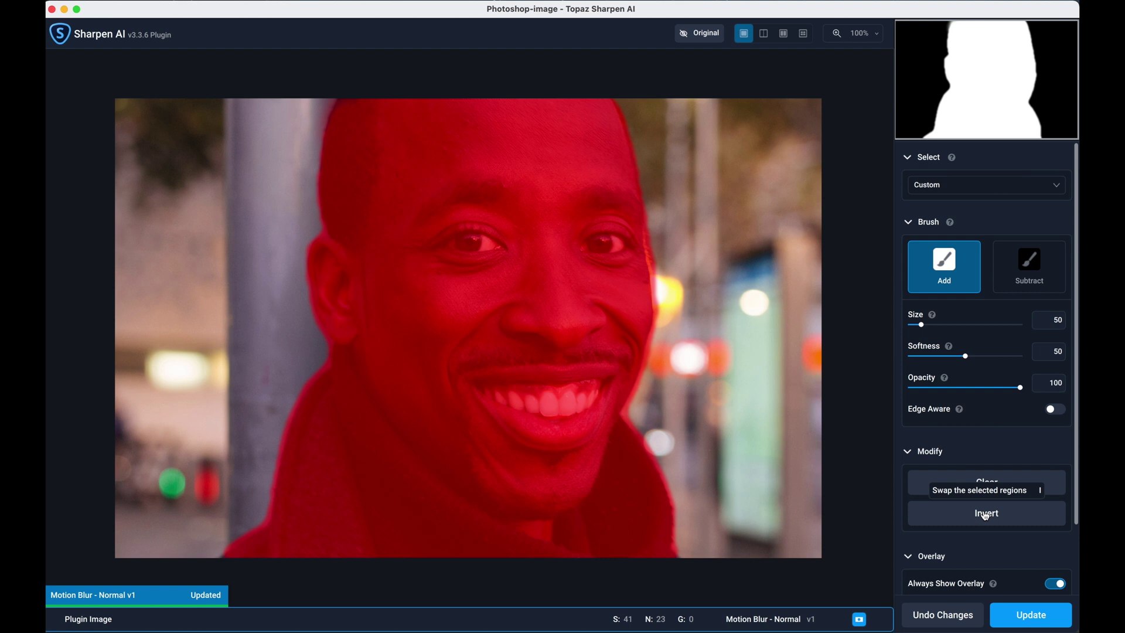
scroll(985, 516, down, 3)
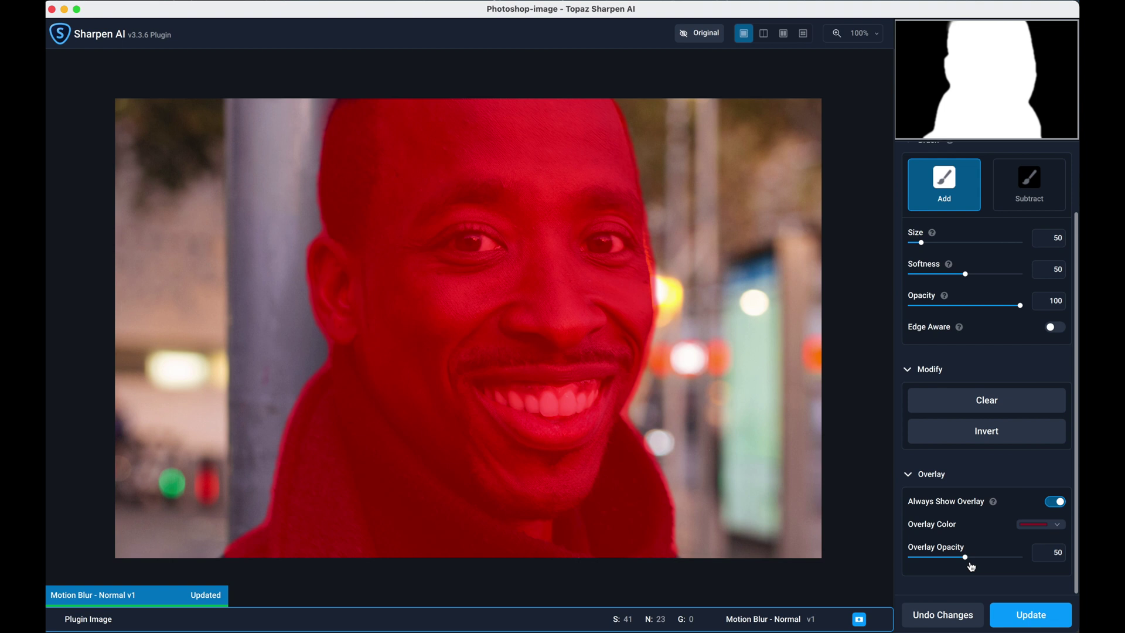
click(1031, 612)
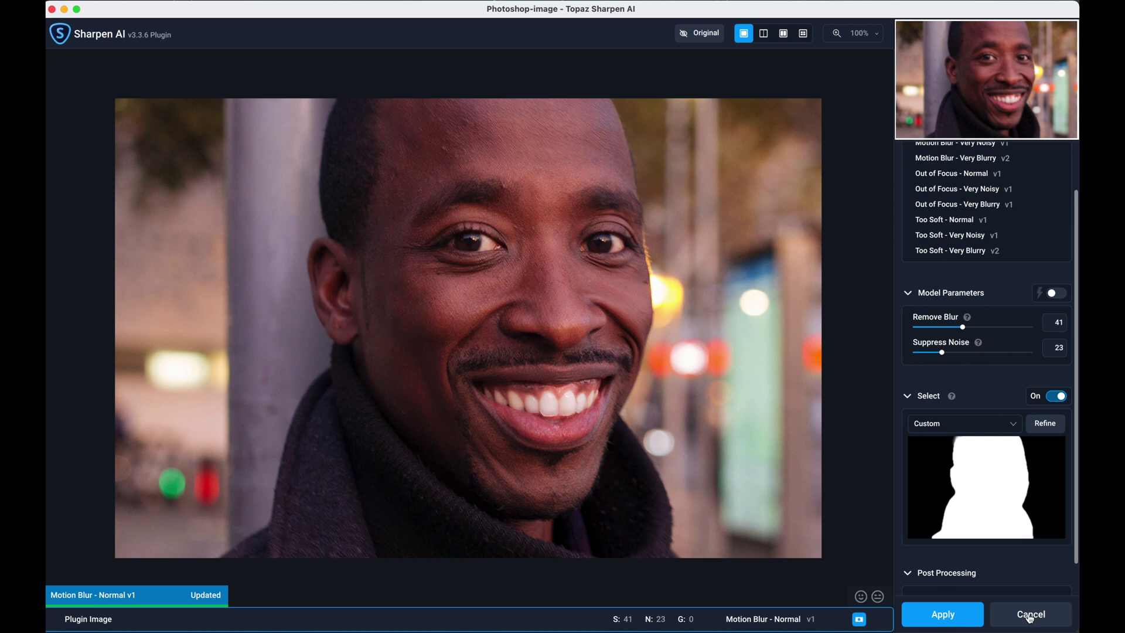
Step: Close Sharpen AI unapplied, switch to Blur example-2, zoom in, and open the Filter menu
click(1036, 615)
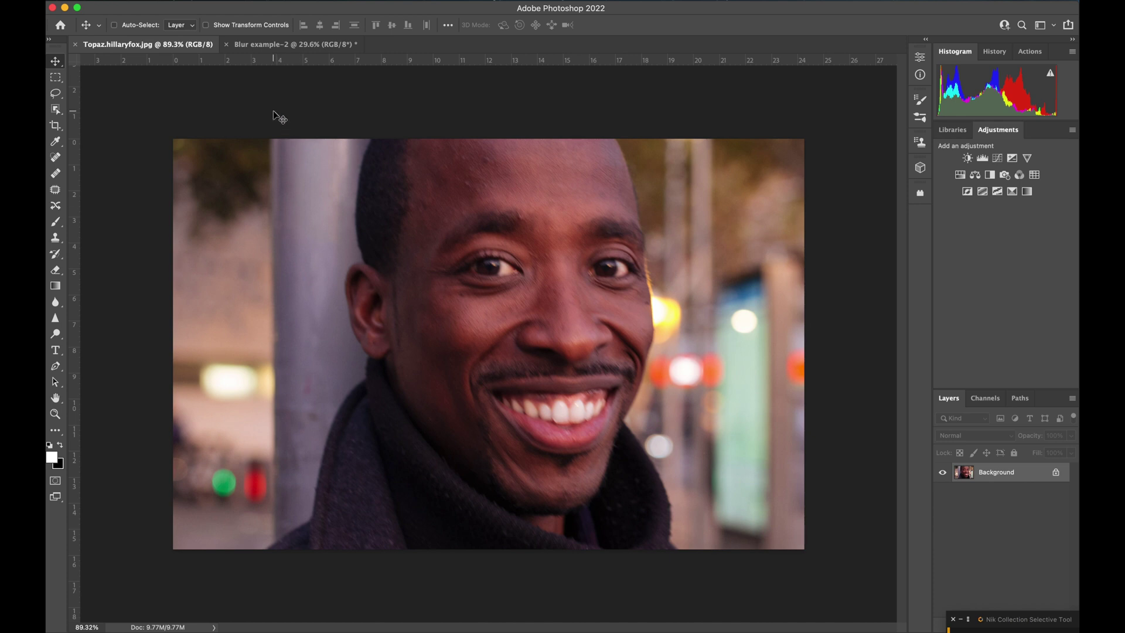
click(271, 51)
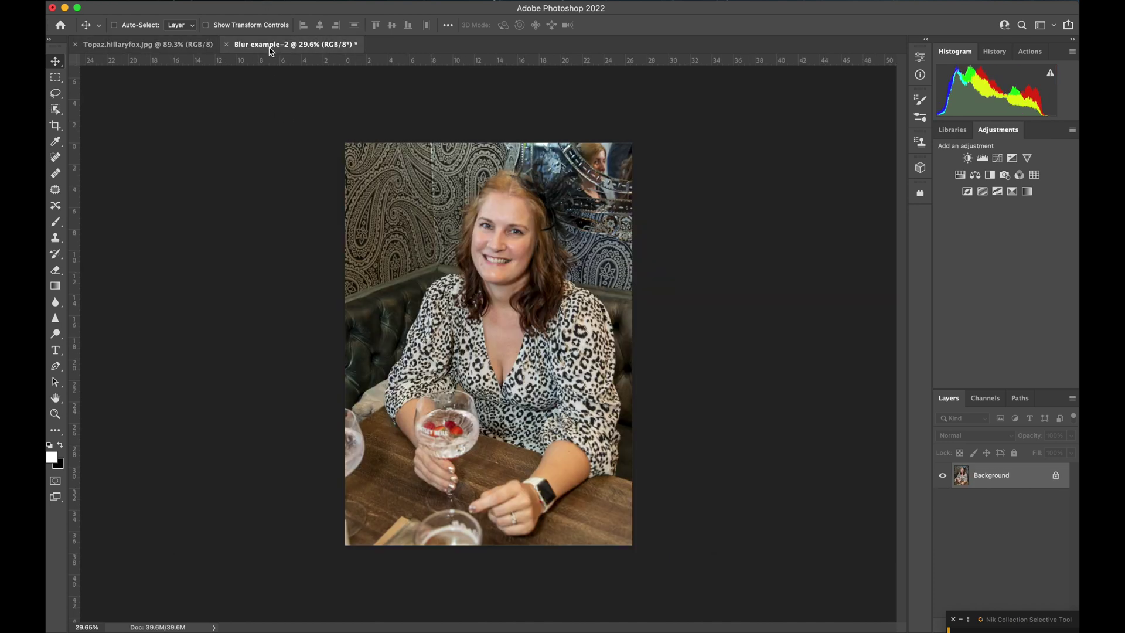
scroll(506, 161, up, 3)
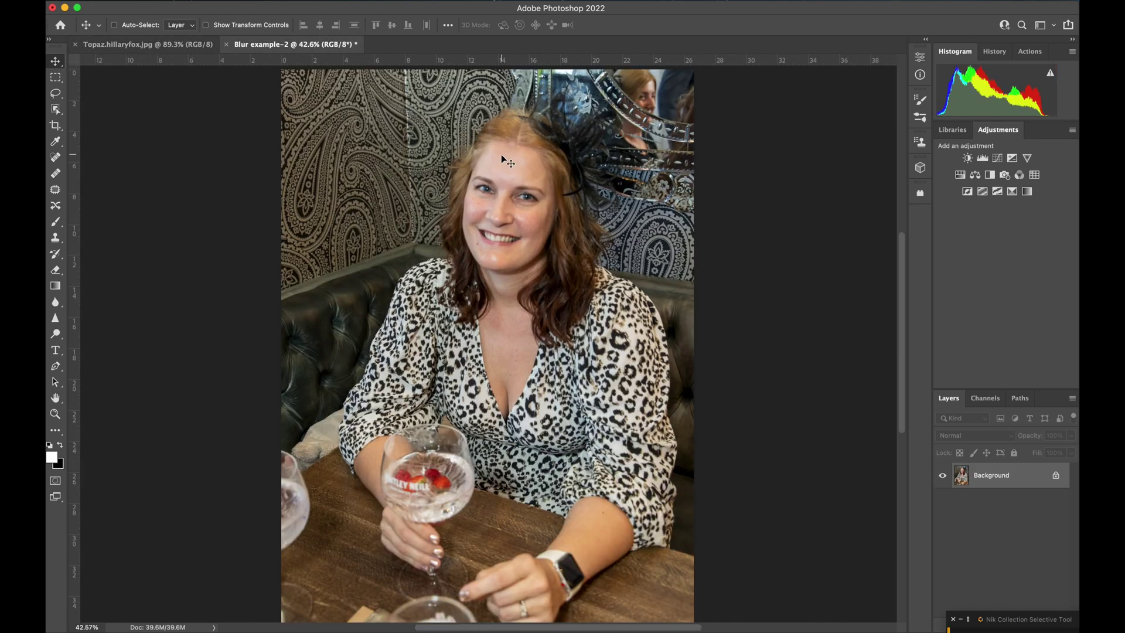
scroll(507, 162, up, 1)
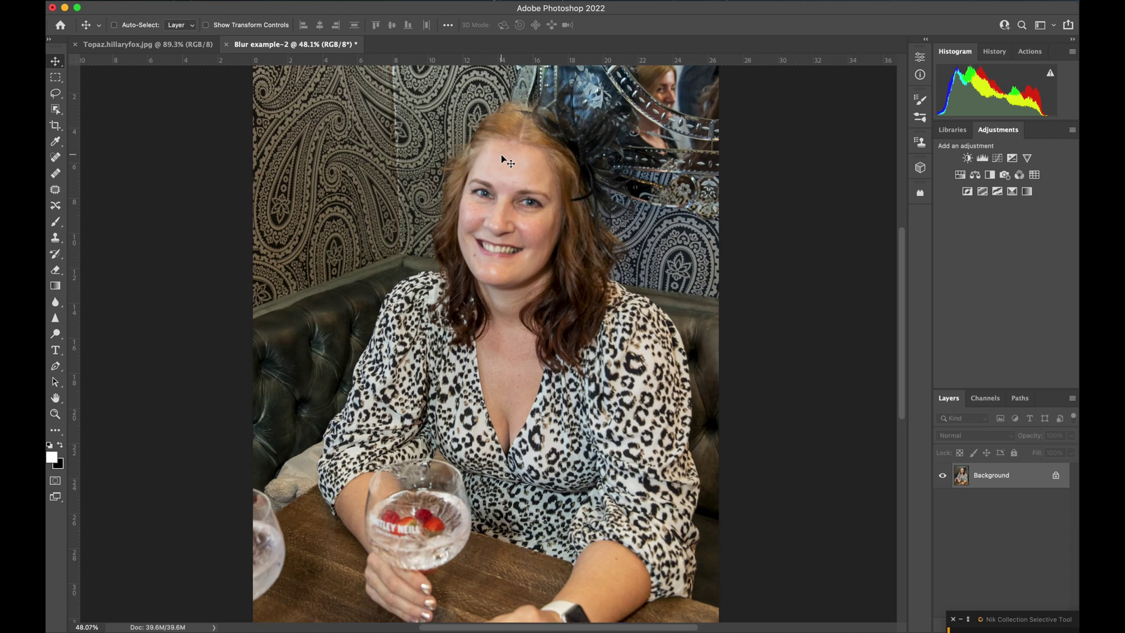
scroll(512, 171, up, 6)
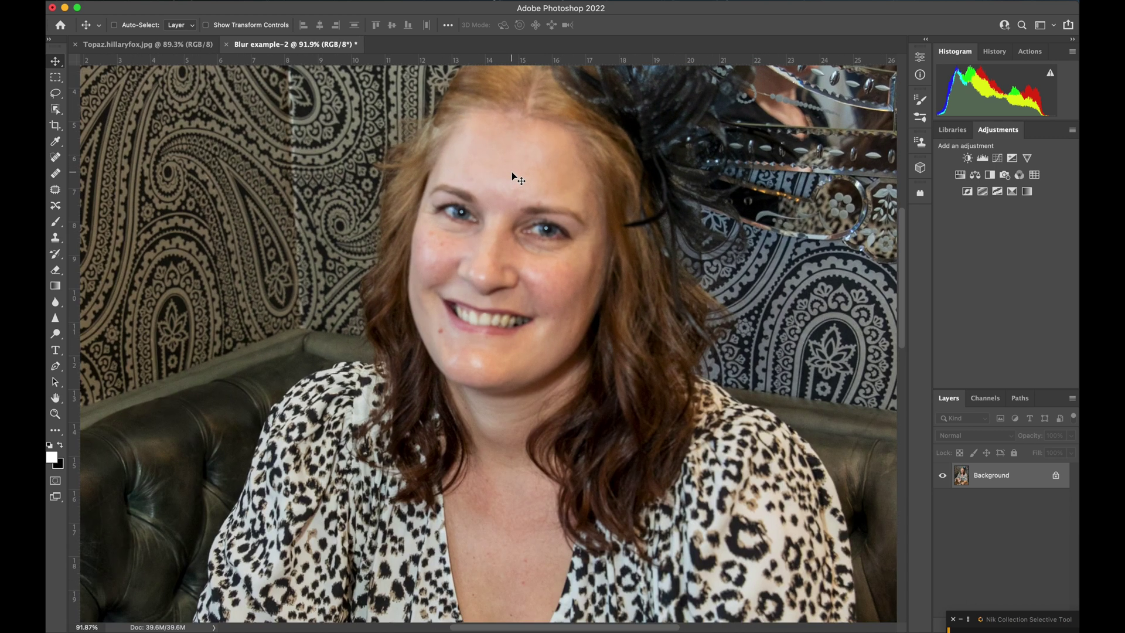
click(355, 1)
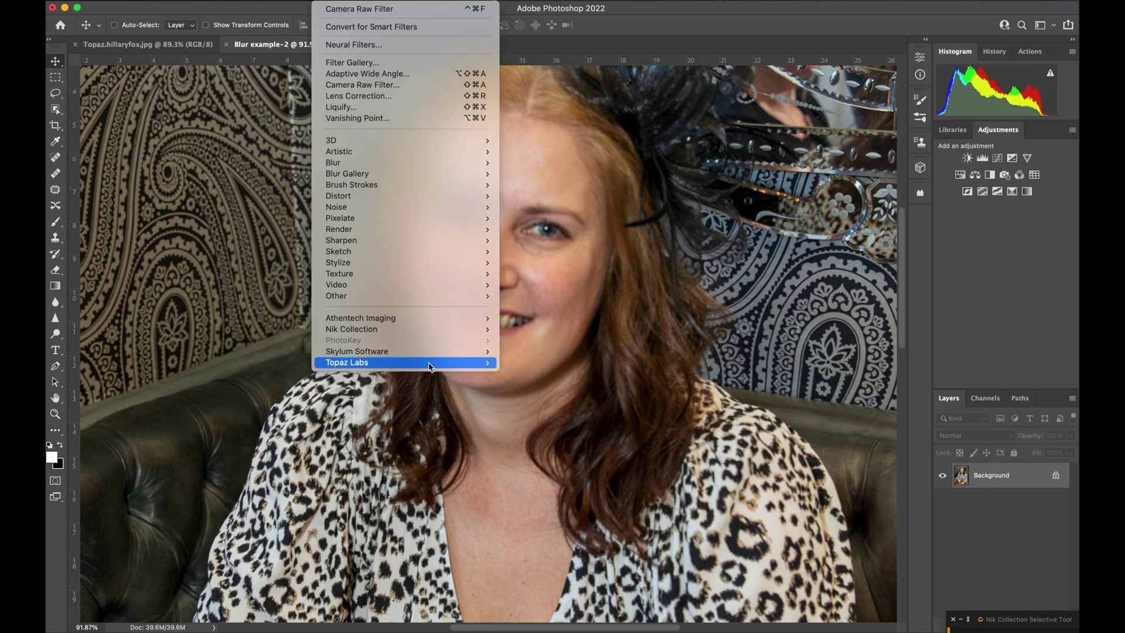
Step: Launch Topaz Sharpen AI on the woman's photo and pan the preview to her face
mouse_move(453, 354)
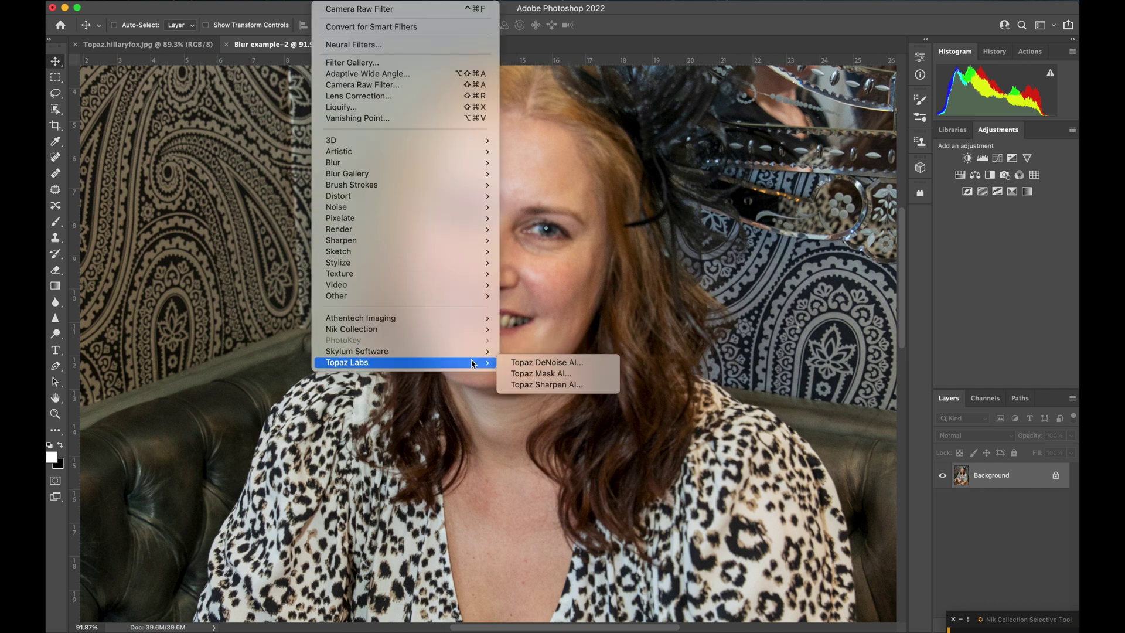
click(556, 387)
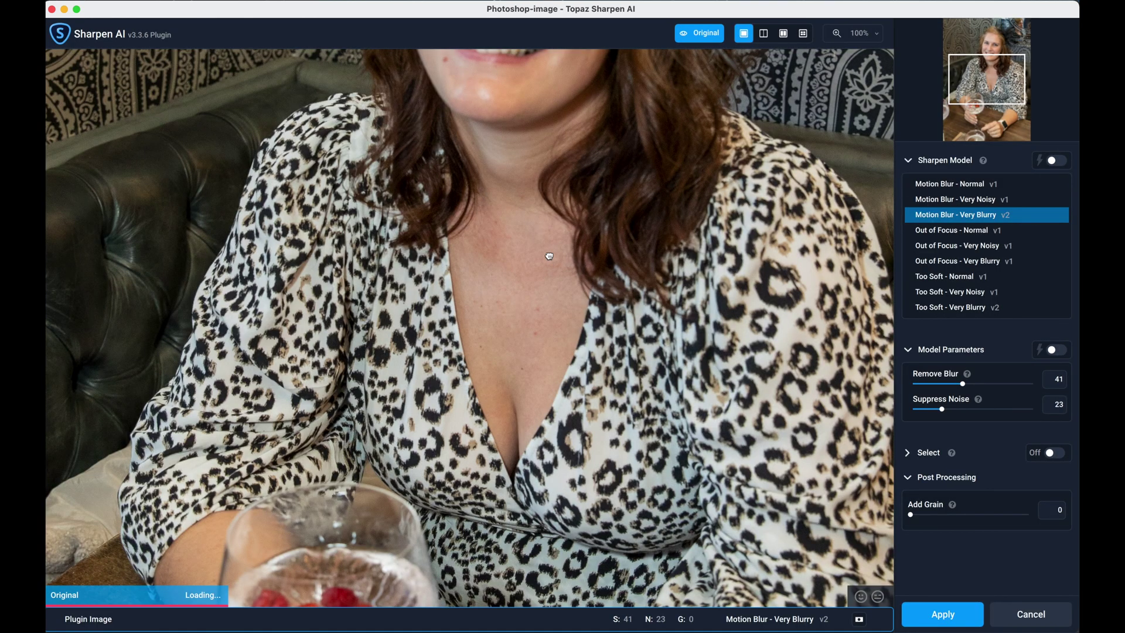
drag(549, 256, 539, 578)
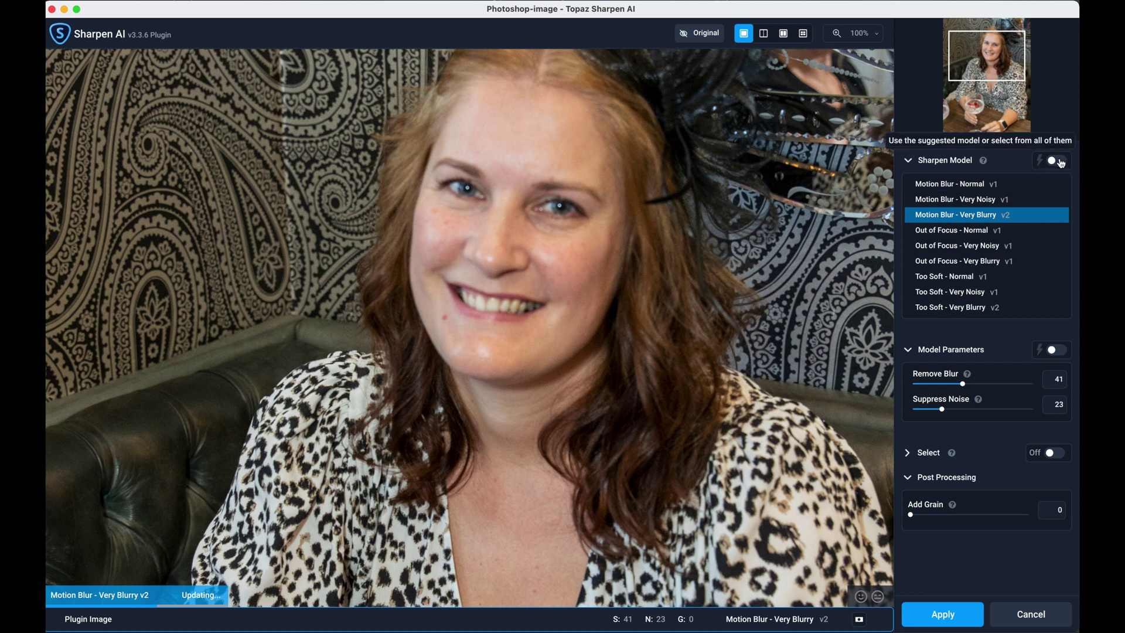
Step: Enable auto model selection so Sharpen AI applies Too Soft - Very Blurry v2
click(1057, 161)
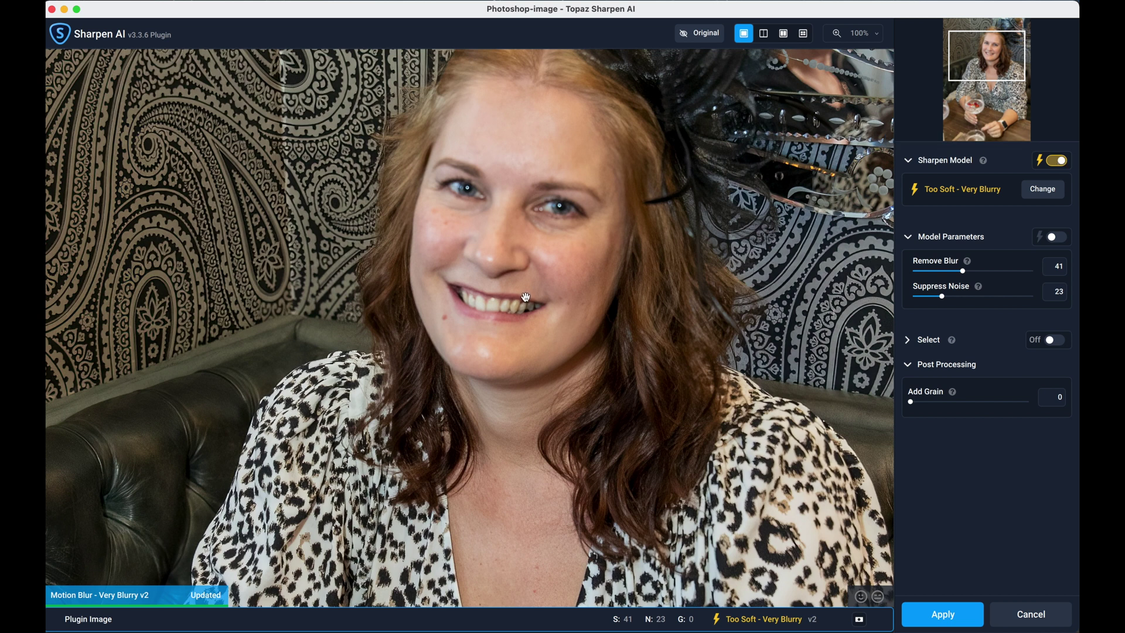
scroll(526, 294, up, 2)
scroll(526, 294, down, 2)
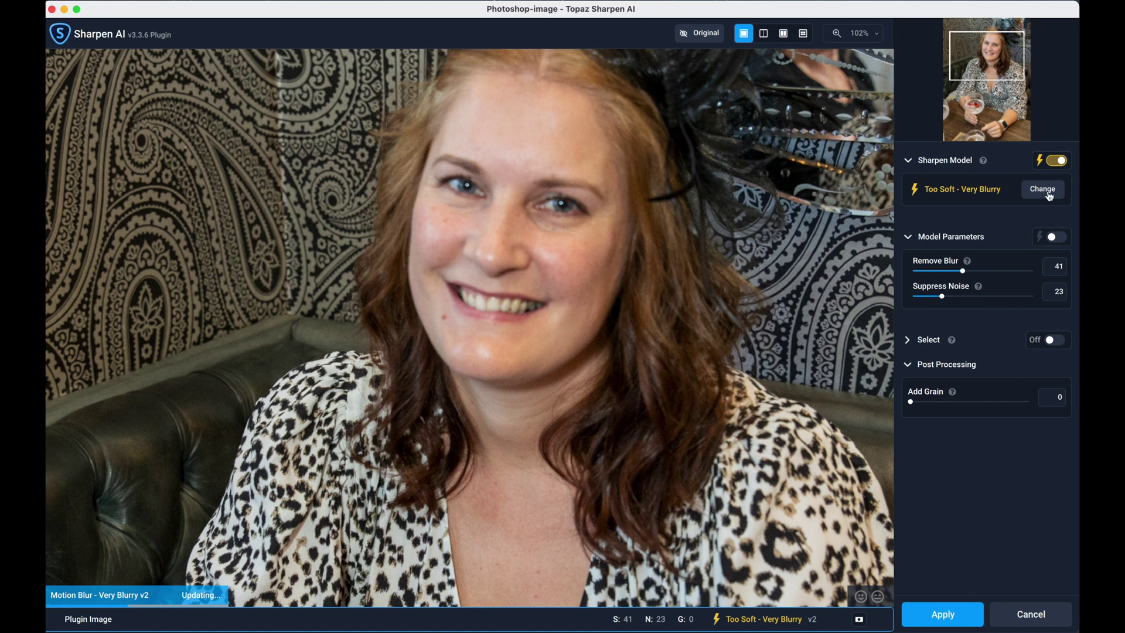
Step: Switch to Out of Focus - Very Blurry v1 and toggle Original twice to compare
click(1047, 193)
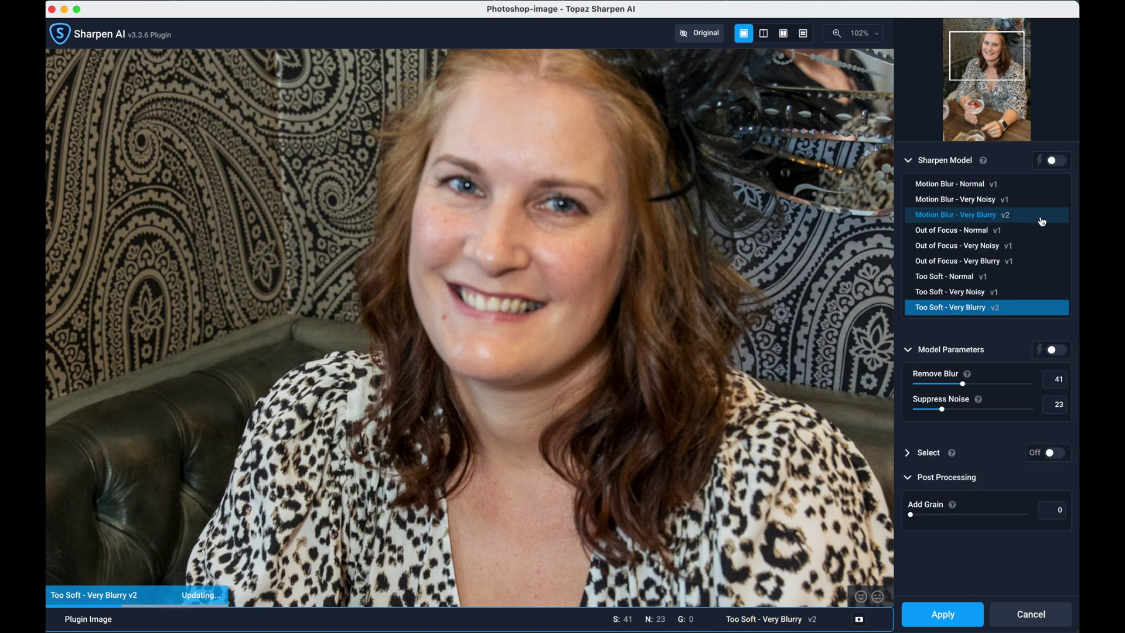
click(987, 265)
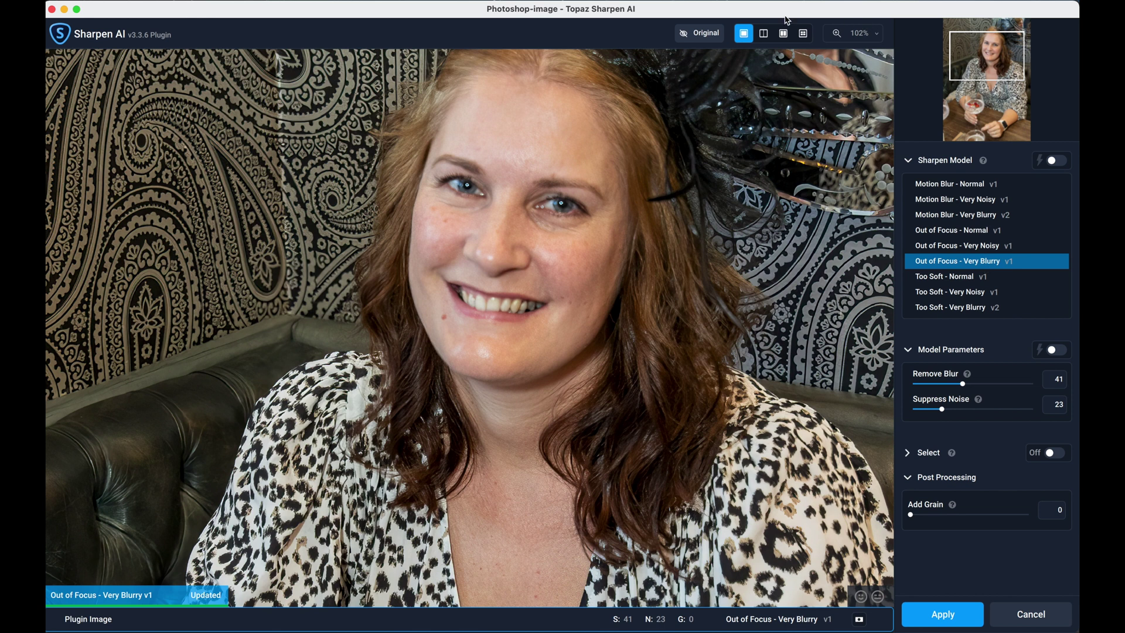
click(695, 35)
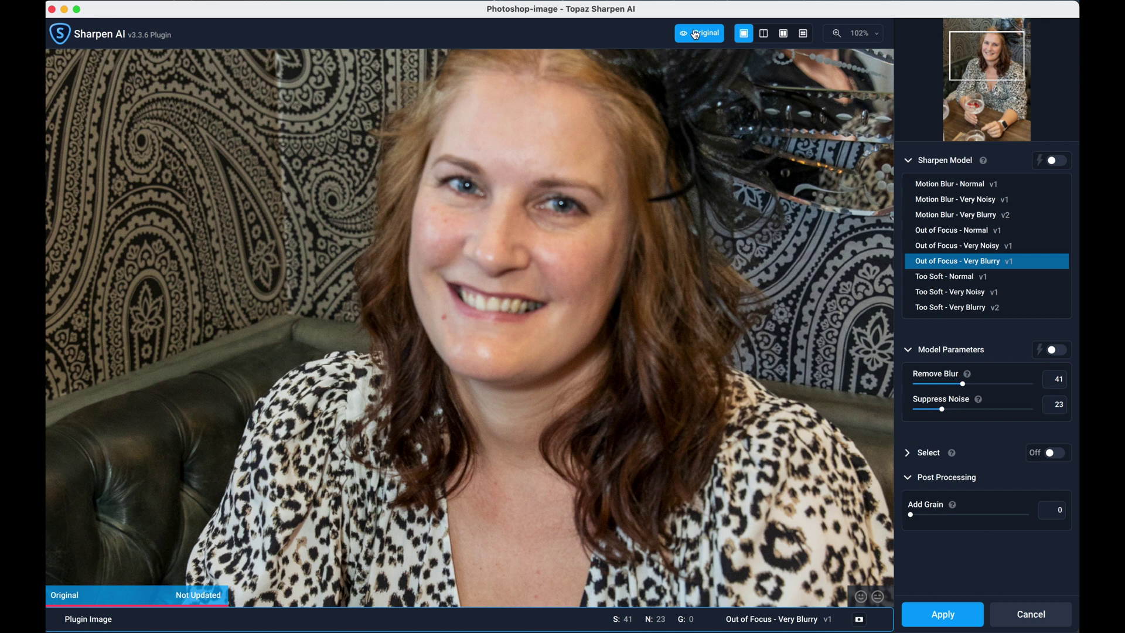
click(696, 35)
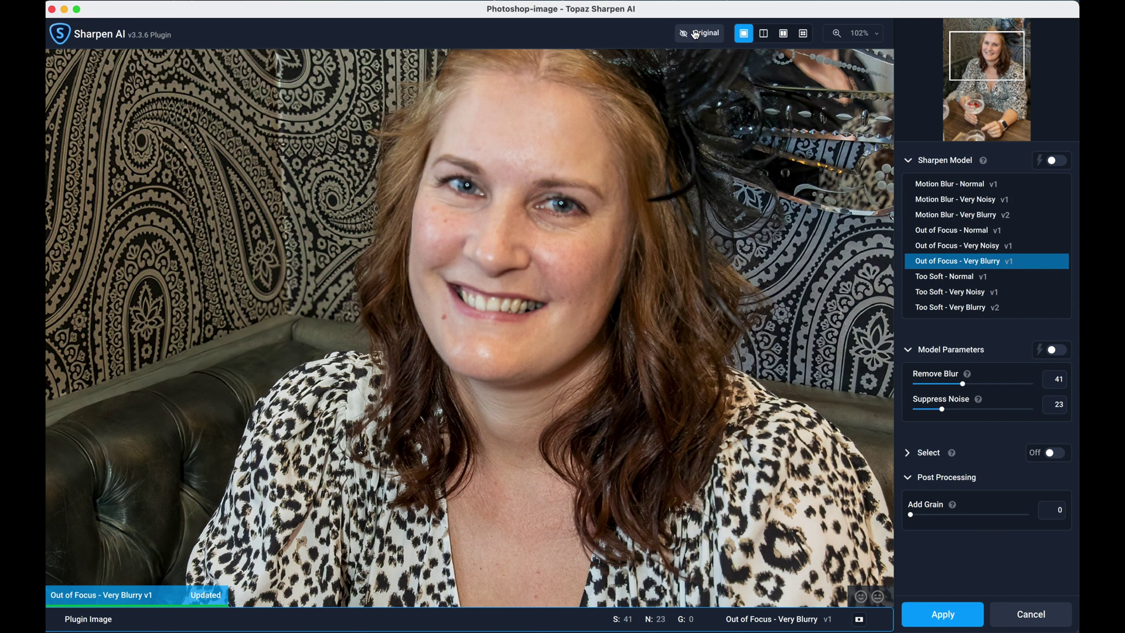
click(696, 34)
click(696, 35)
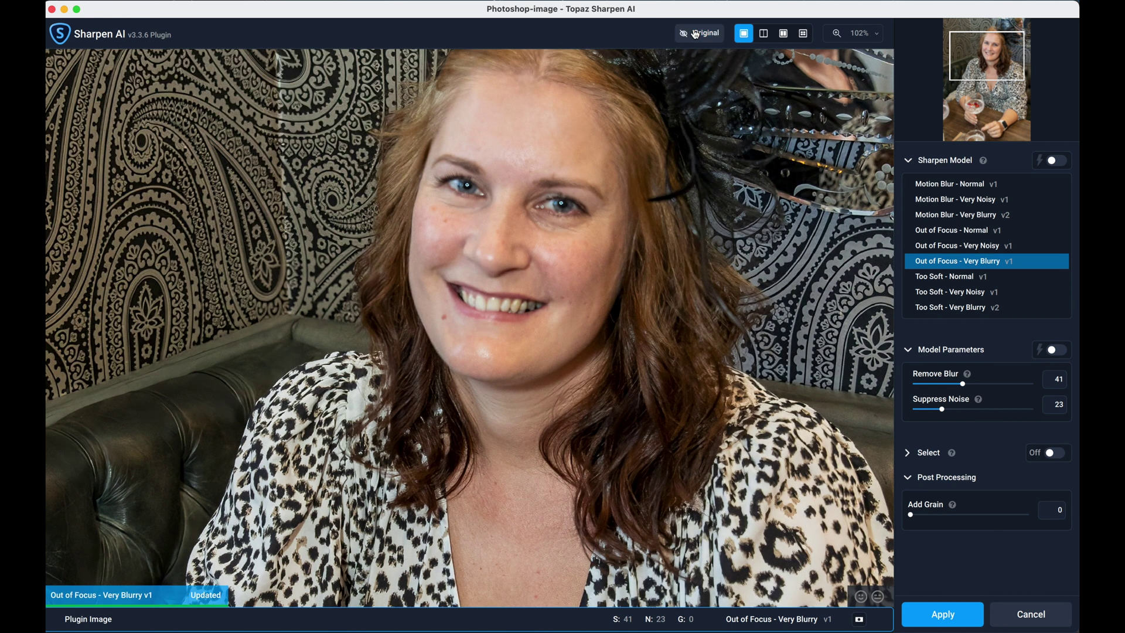